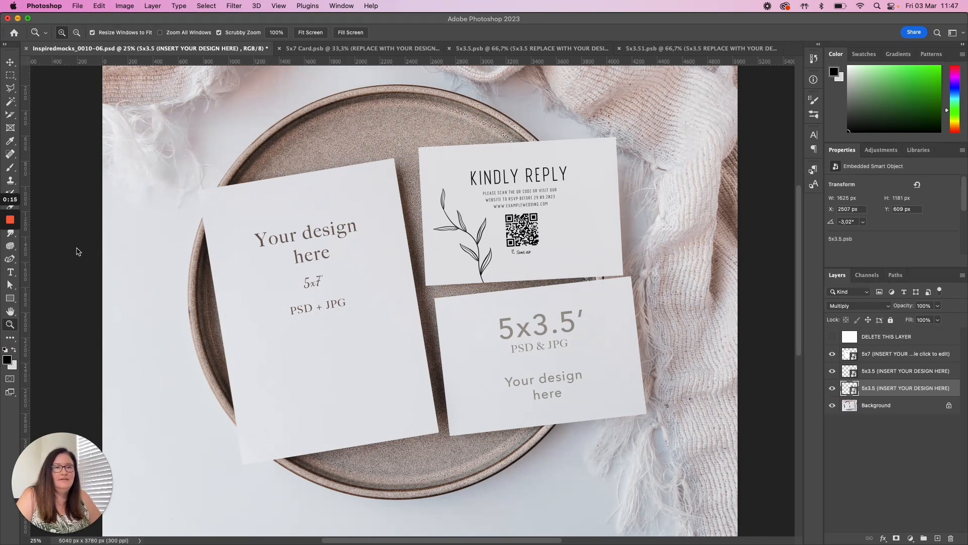
Look through the mockup listings in the Inspiredlovemocks shop on Etsy.
mouse_move(9, 225)
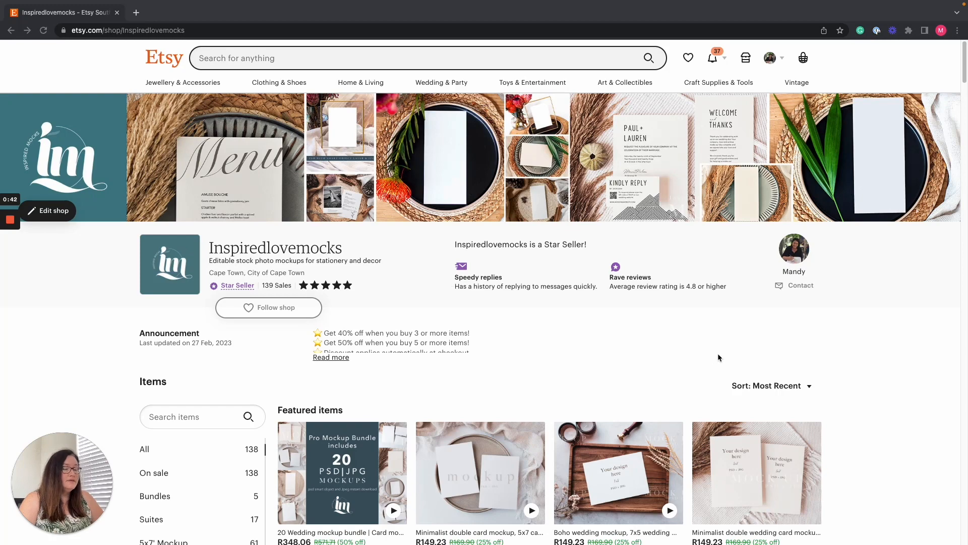
scroll(676, 345, down, 3)
scroll(675, 344, down, 5)
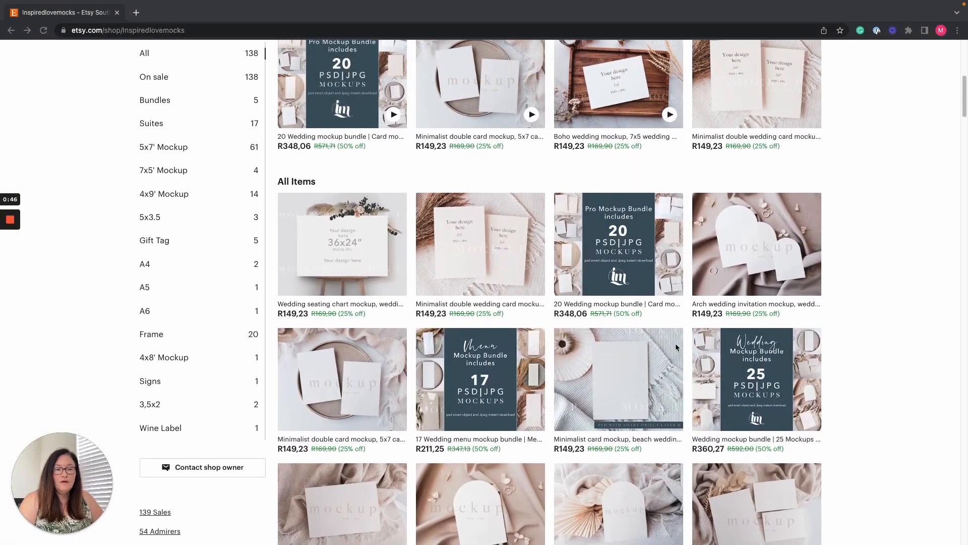
scroll(676, 345, down, 4)
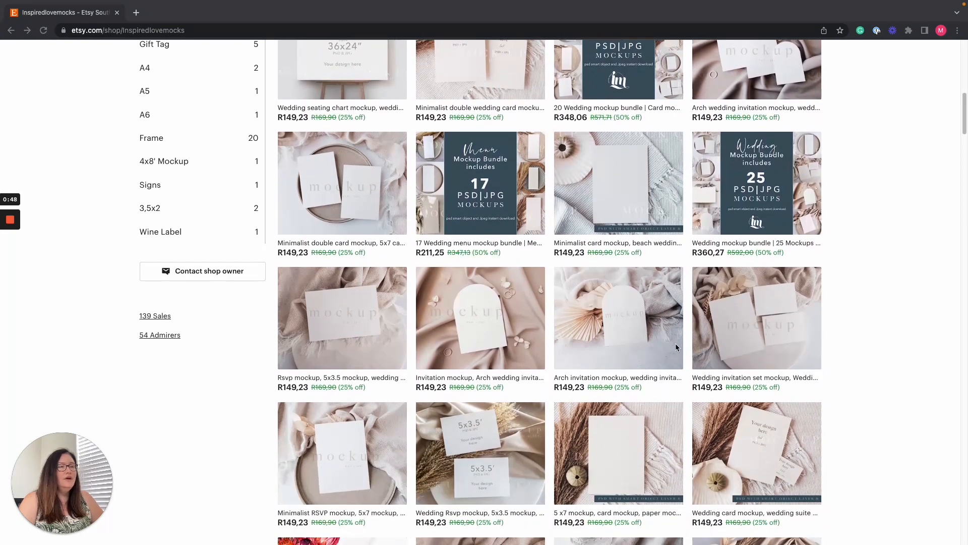
scroll(676, 347, up, 12)
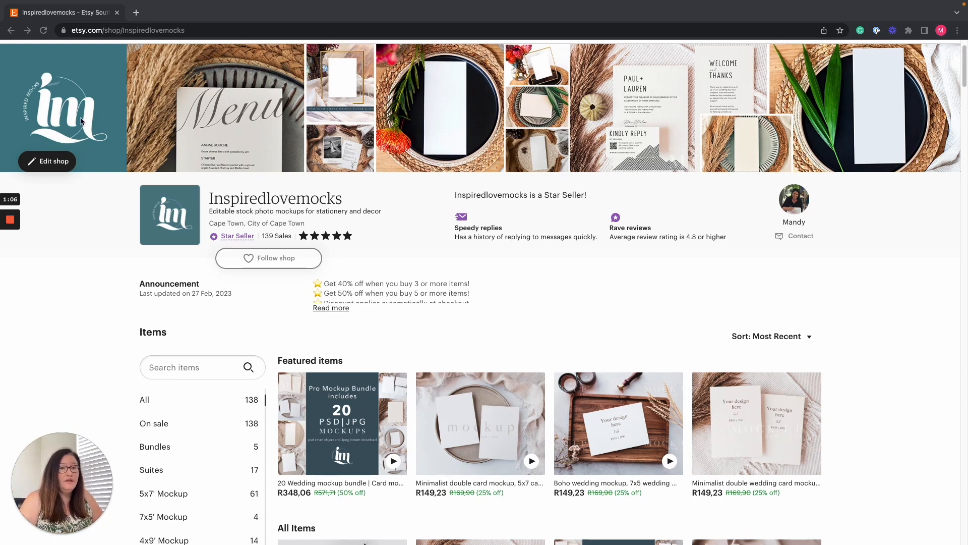
mouse_move(27, 236)
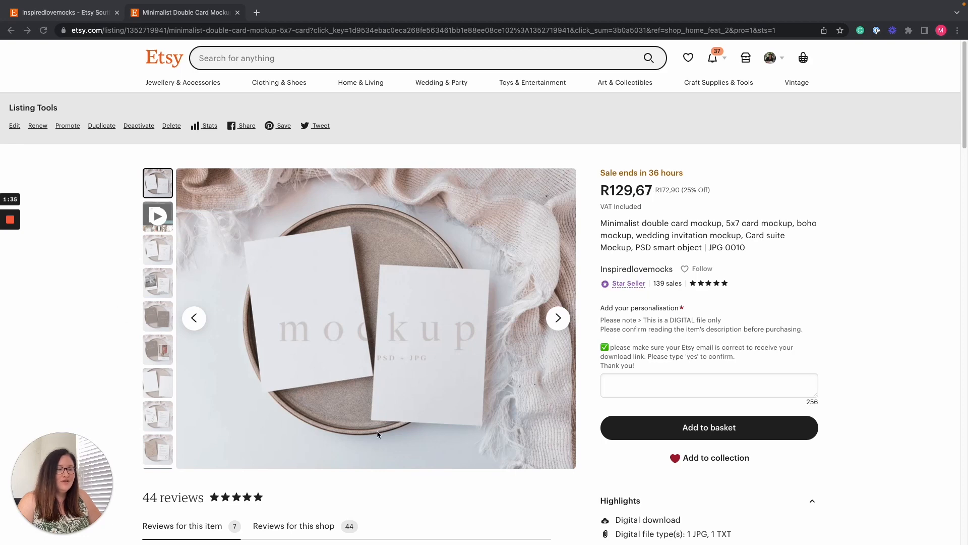
Switch to Photoshop and open the contents of the mockup's 5x7 (INSERT YOUR DESIGN HERE) smart object layer.
mouse_move(433, 522)
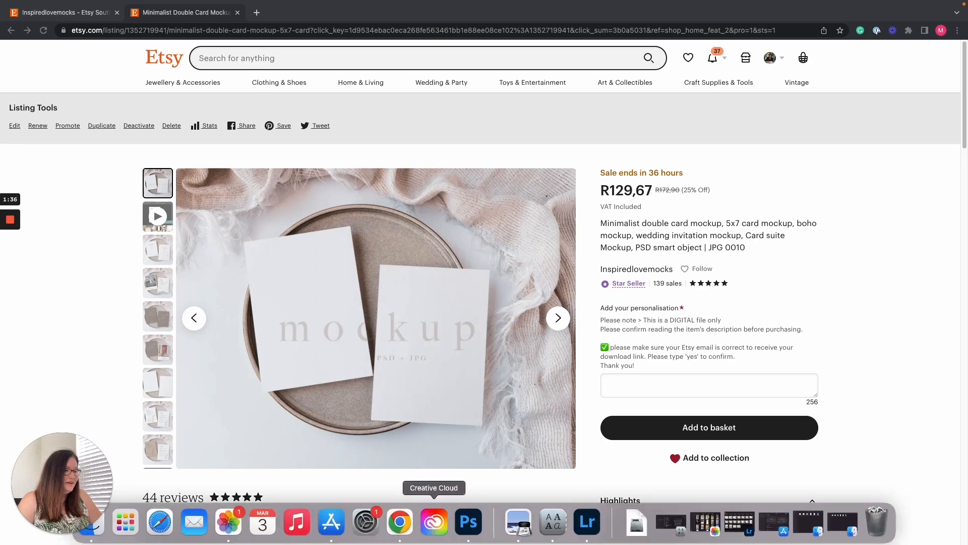
click(469, 522)
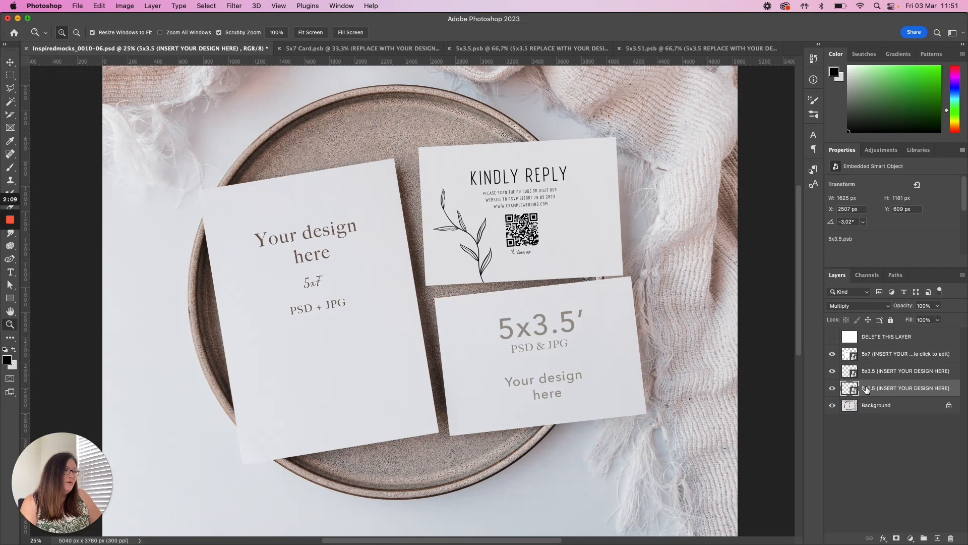
click(869, 354)
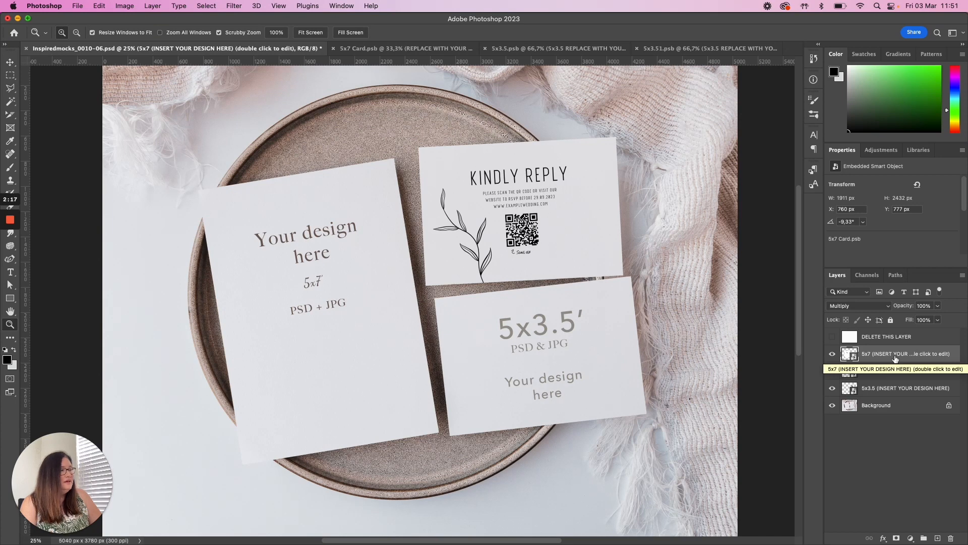
double_click(895, 355)
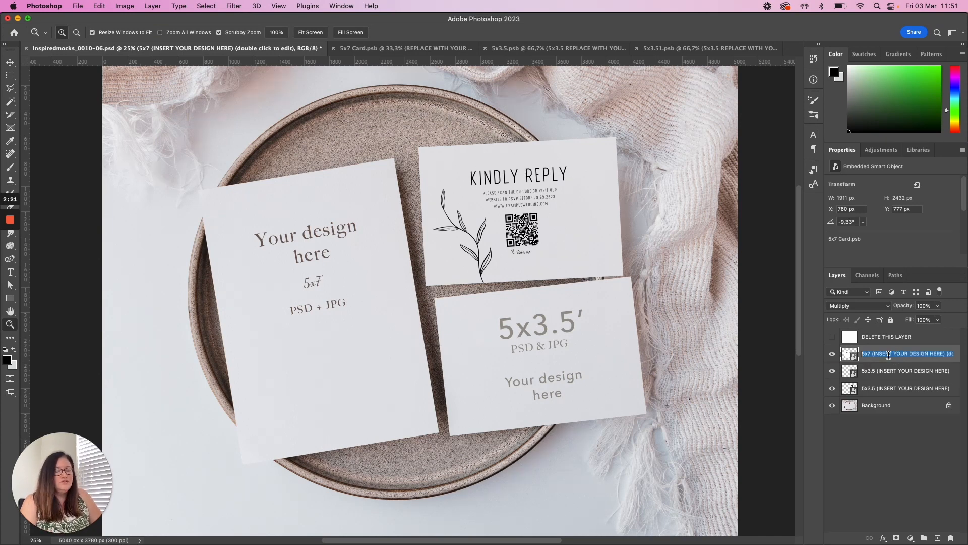
click(855, 359)
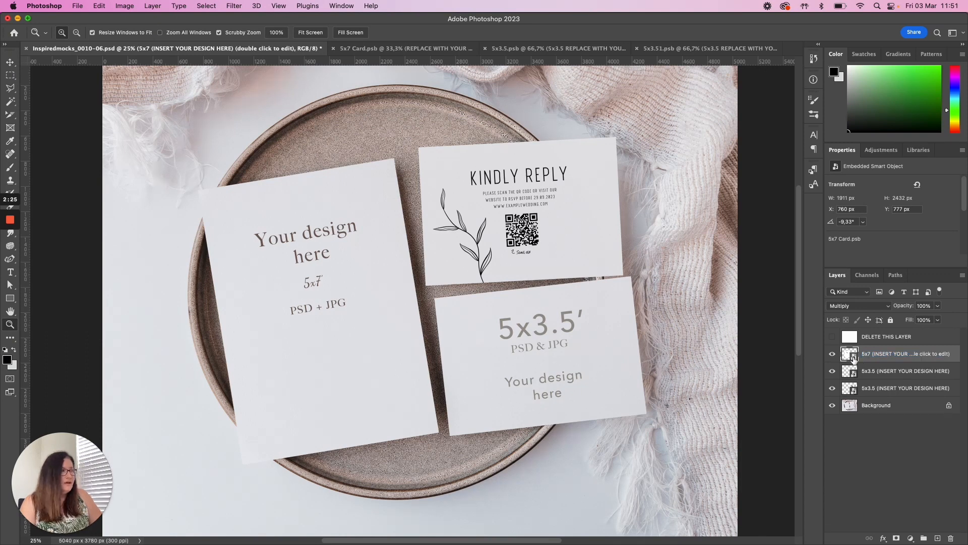
double_click(854, 358)
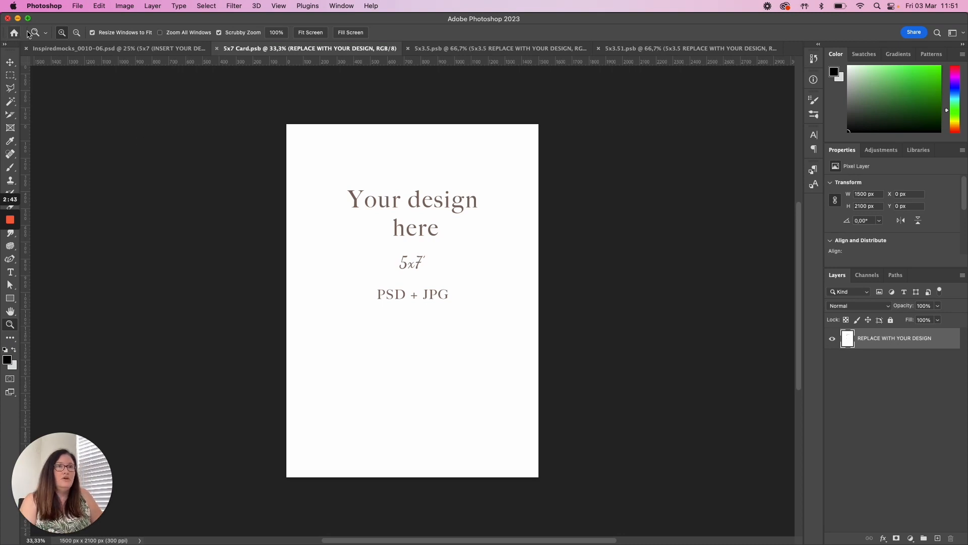
Place 5x7 Invite.jpg from the Design folder as an embedded image at full size in the 5x7 card document.
click(78, 6)
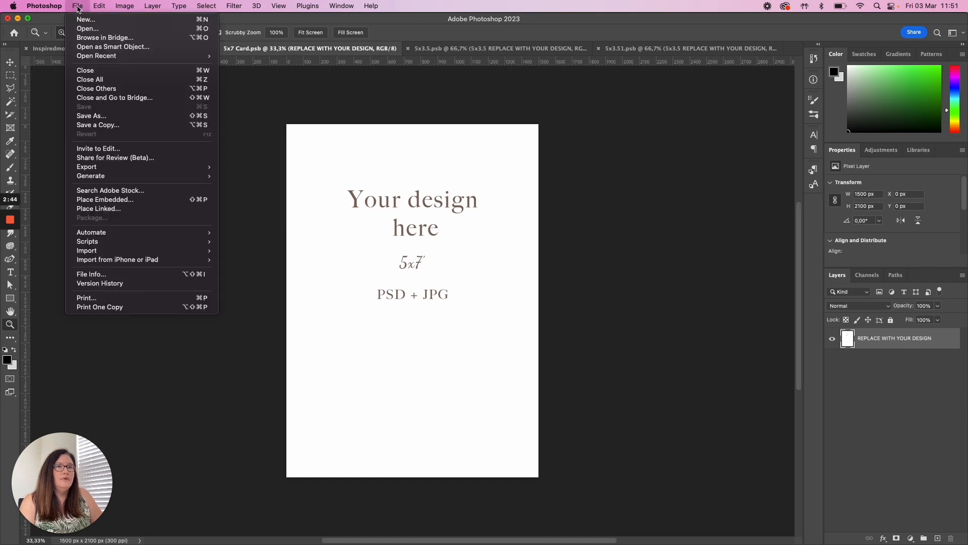
click(103, 201)
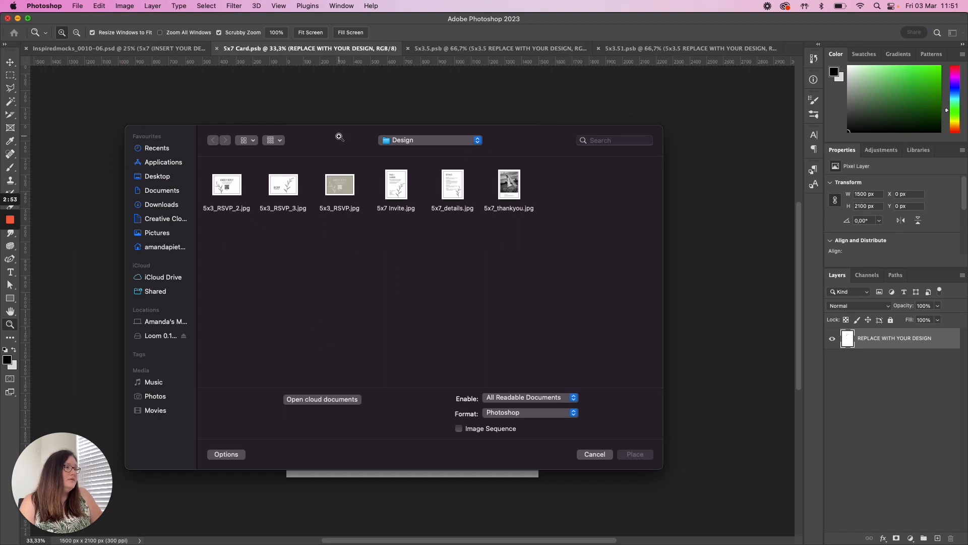
click(400, 185)
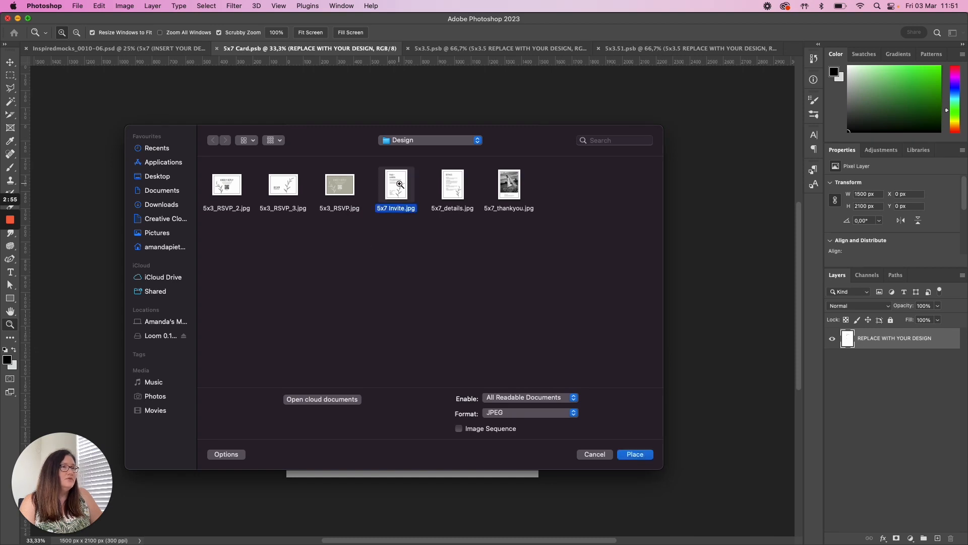
click(635, 455)
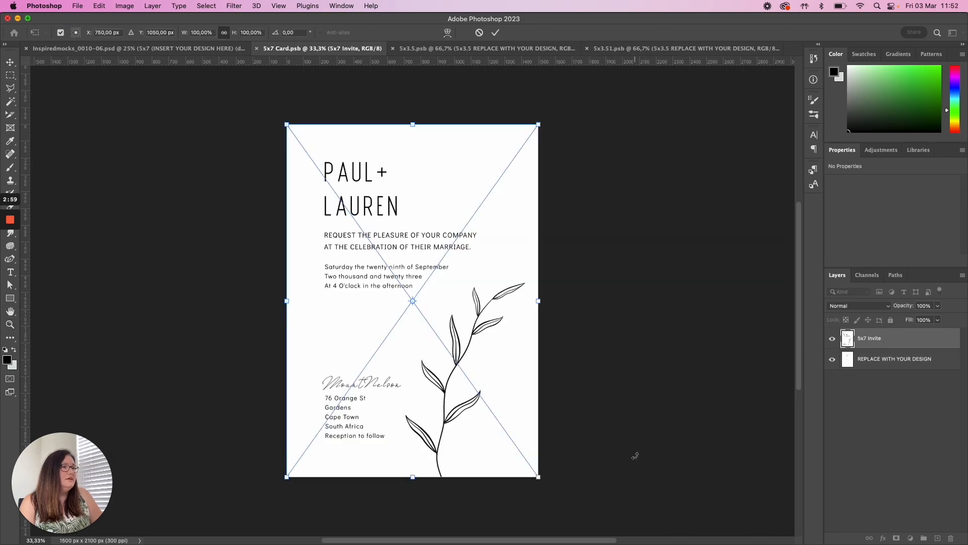
click(496, 33)
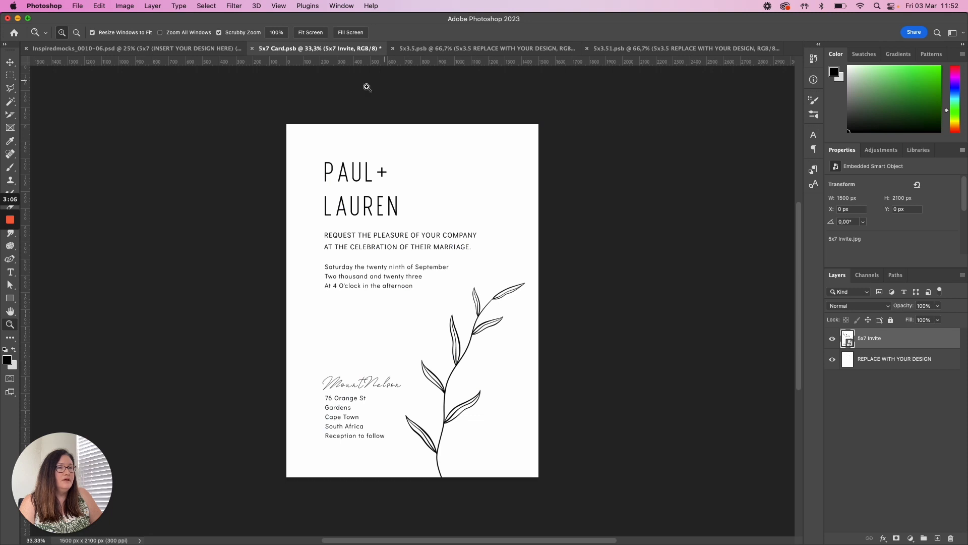
Save 5x7 Card.psb and return to the Inspiredmocks_0010-06.psd mockup.
click(80, 6)
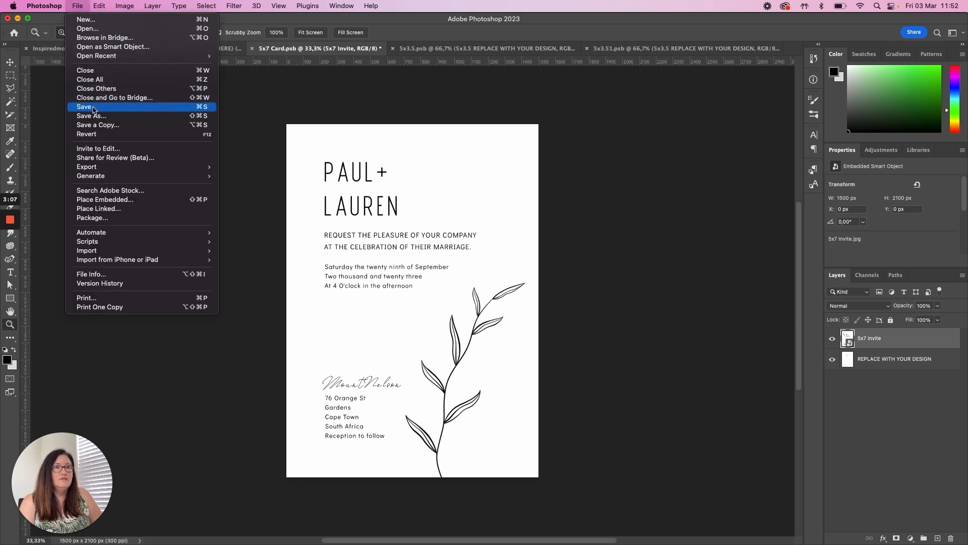
click(101, 106)
click(153, 50)
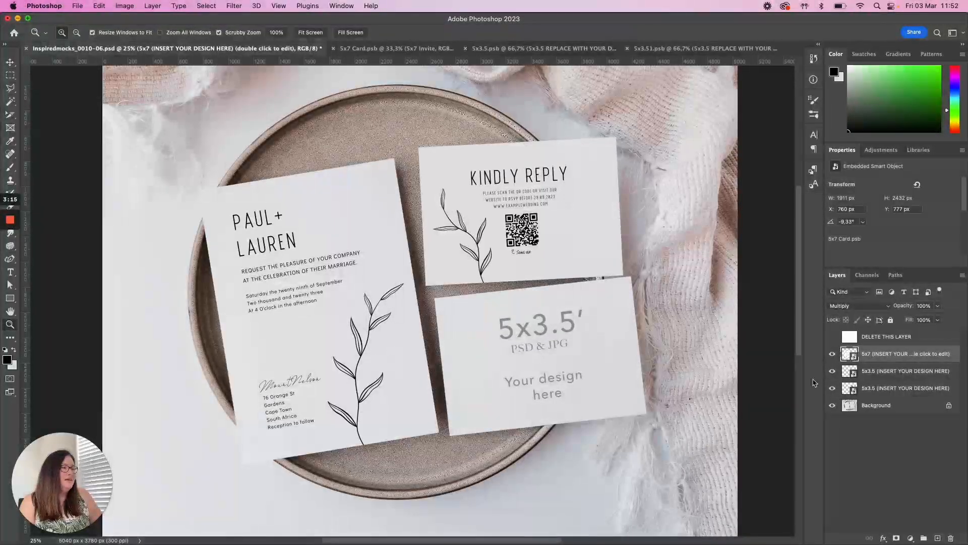
Toggle the upper 5x3.5 layer's visibility to identify its card, leave it shown, and open its smart object contents.
click(876, 373)
click(831, 372)
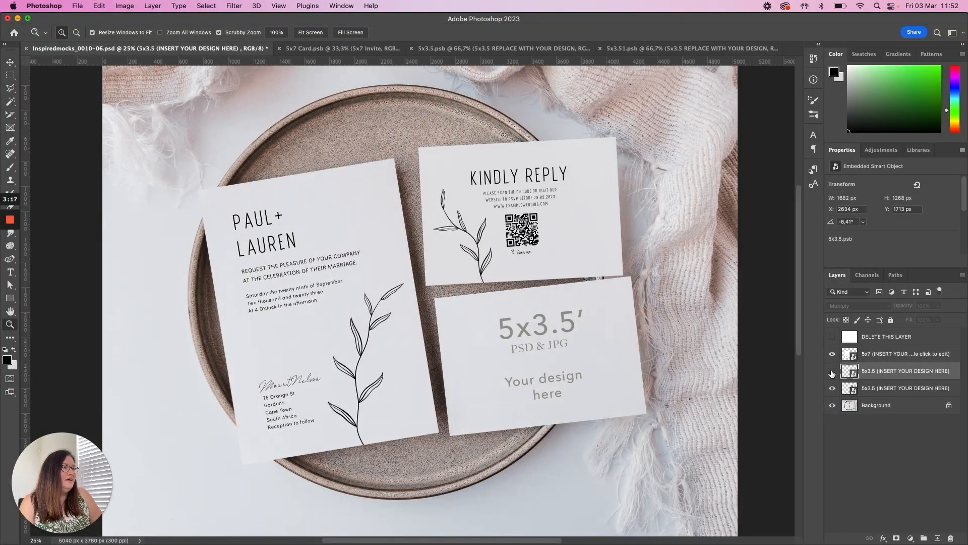
click(831, 372)
click(831, 372)
click(832, 372)
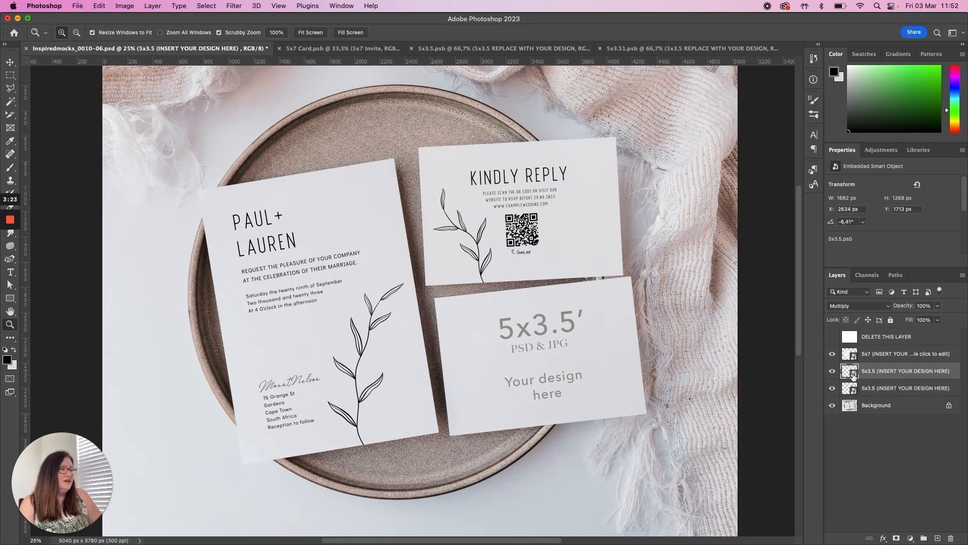
double_click(851, 372)
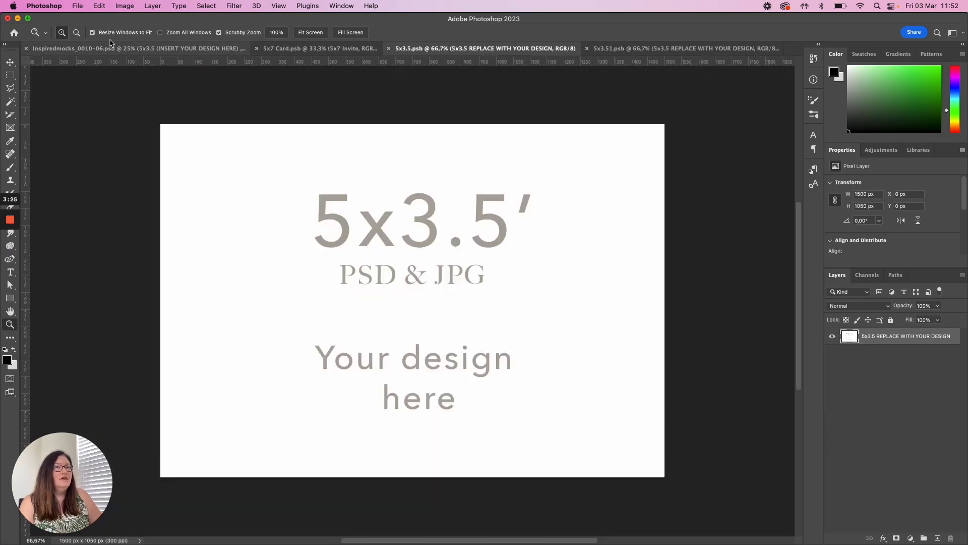
Place 5x3_RSVP_2.jpg from the Design folder as an embedded image at full size in 5x3.5.psb.
click(76, 6)
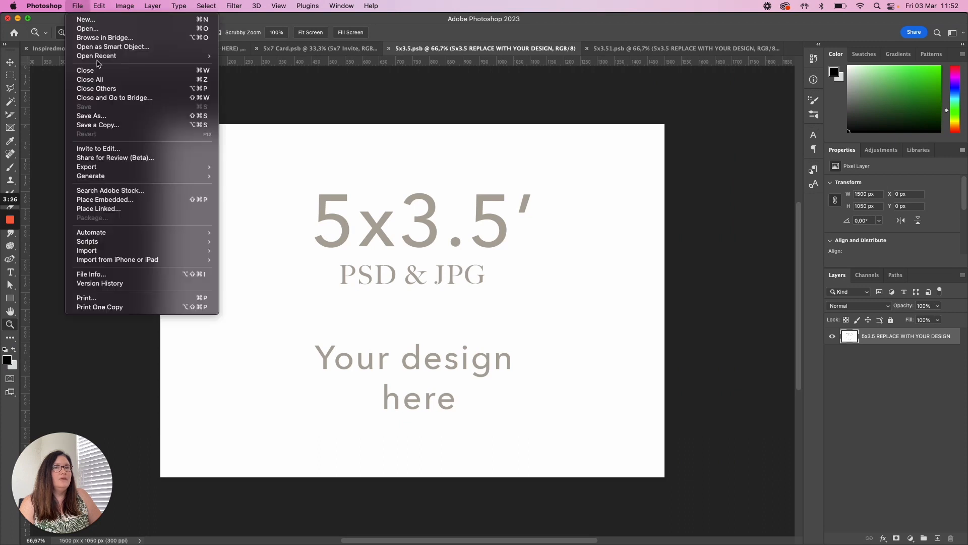
click(114, 202)
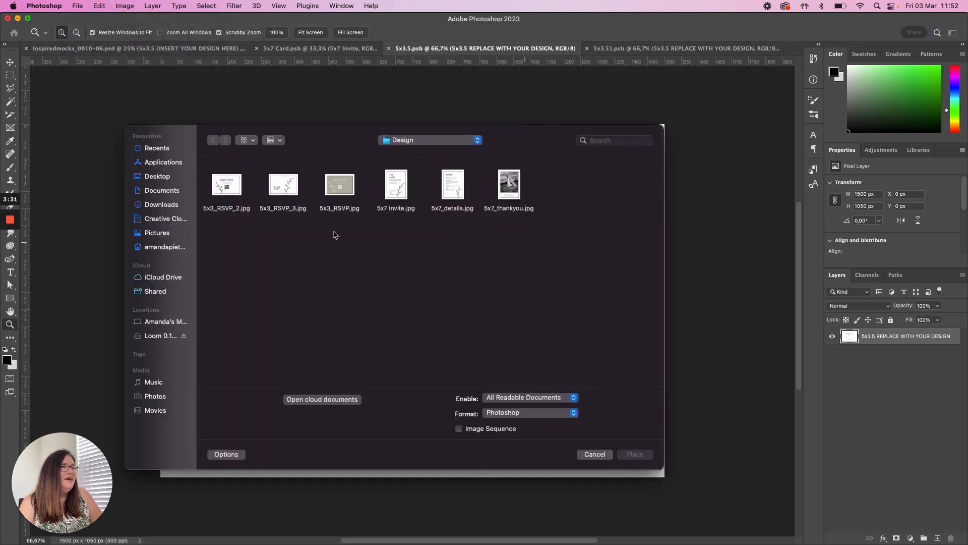
click(229, 188)
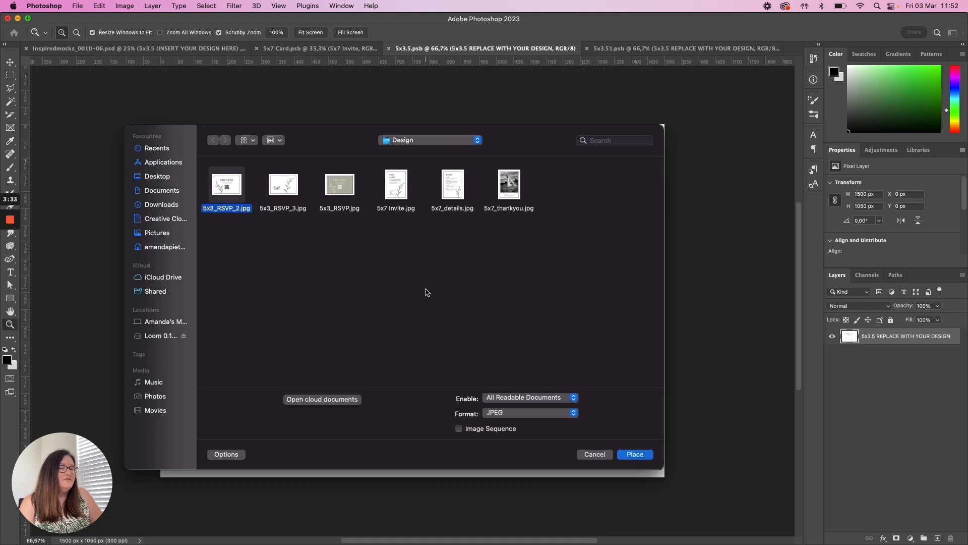
click(641, 455)
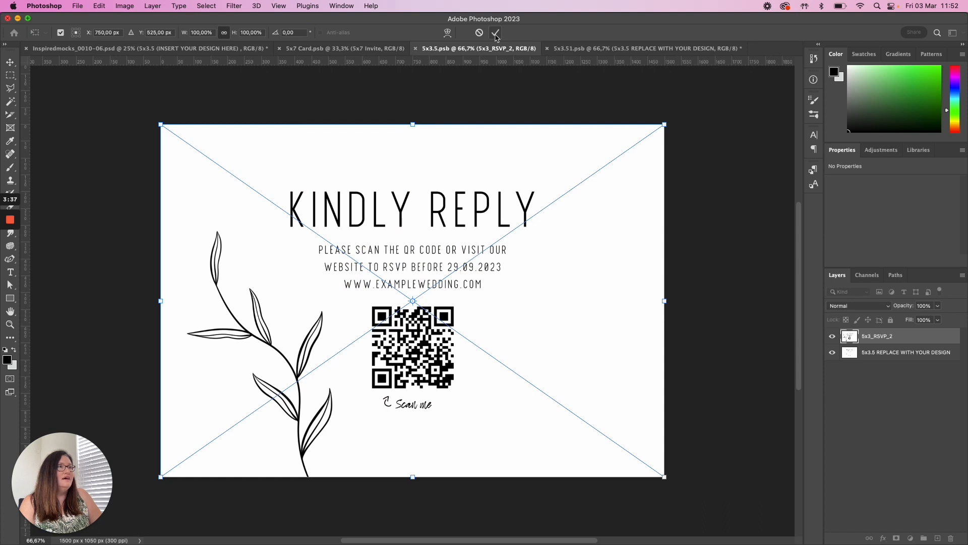
click(496, 32)
Save 5x3.5.psb with the Kindly Reply design and return to the mockup document.
click(76, 7)
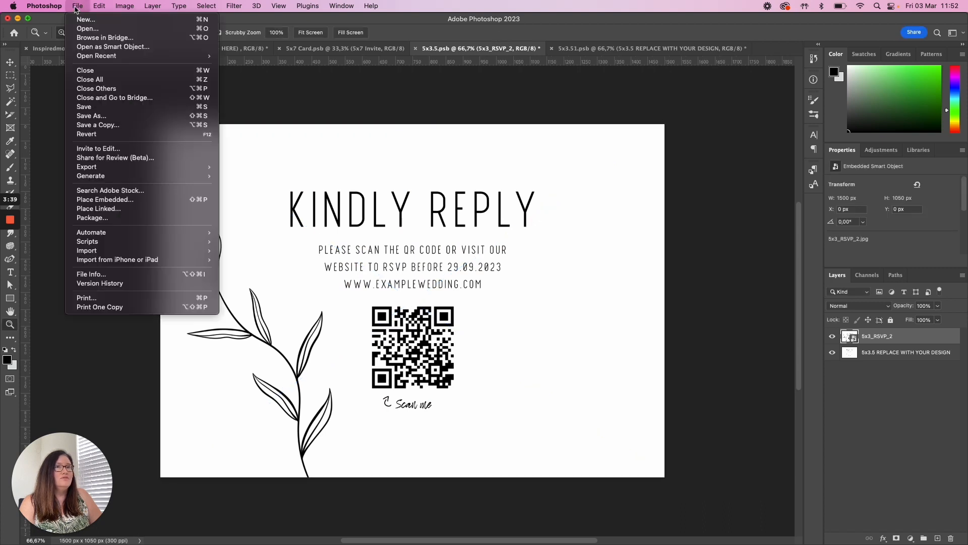
click(91, 110)
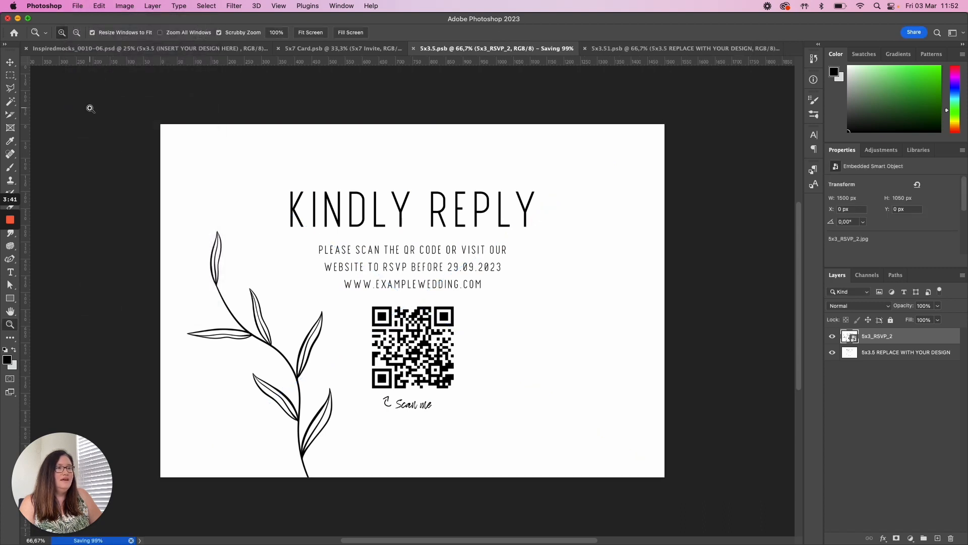
click(170, 50)
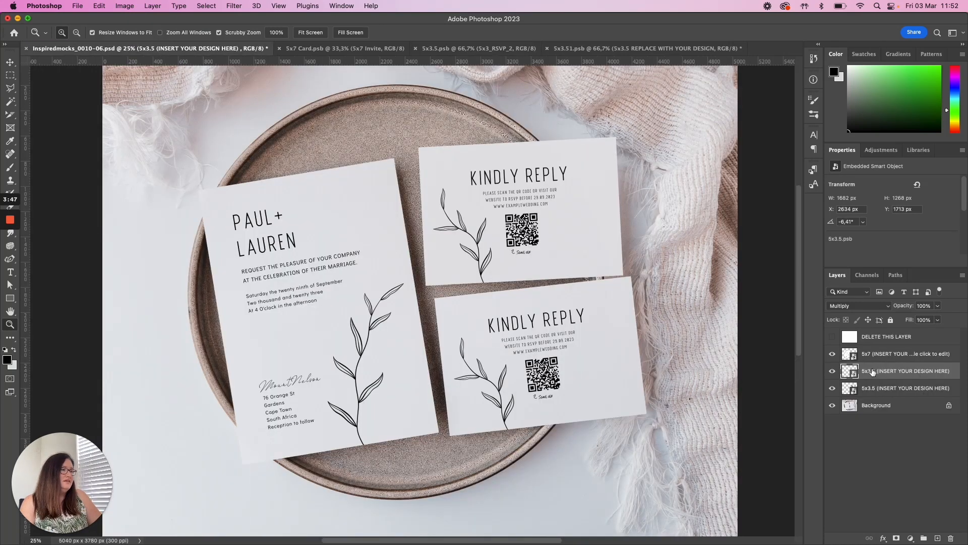
Briefly hide the lower 5x3.5 layer to identify its card, show it again, and open its smart object contents.
click(867, 389)
click(832, 388)
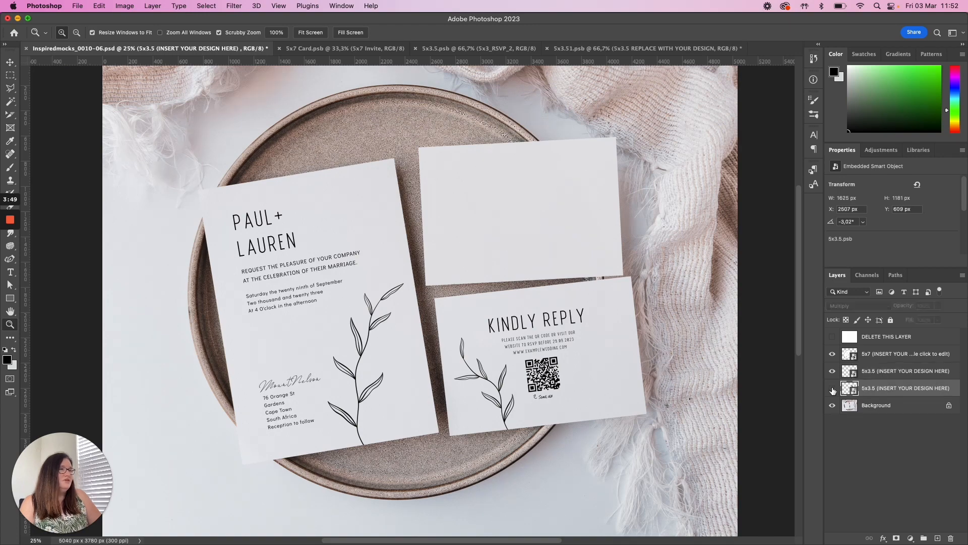
click(832, 389)
double_click(853, 389)
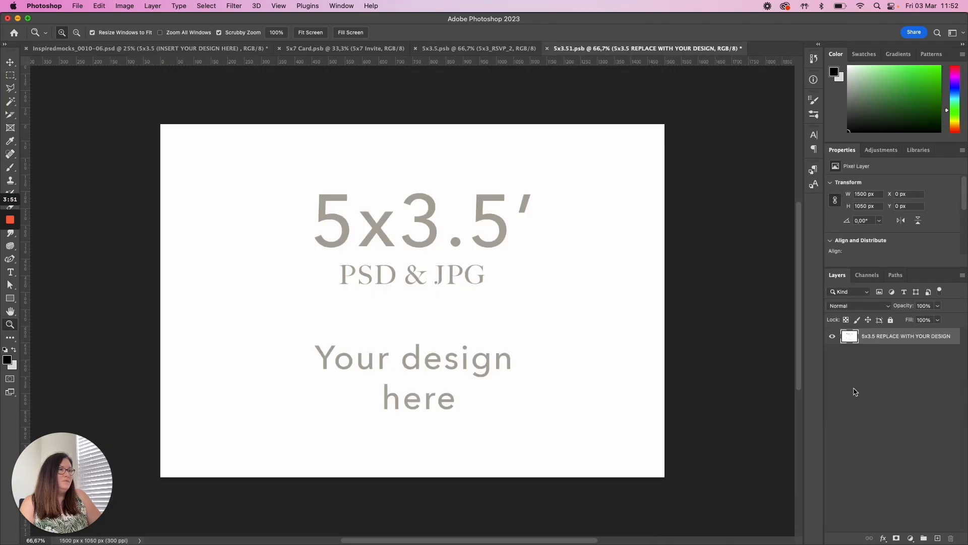
Place 5x3_RSVP_3.jpg from the Design folder as an embedded image at full size in 5x3.51.psb.
click(80, 7)
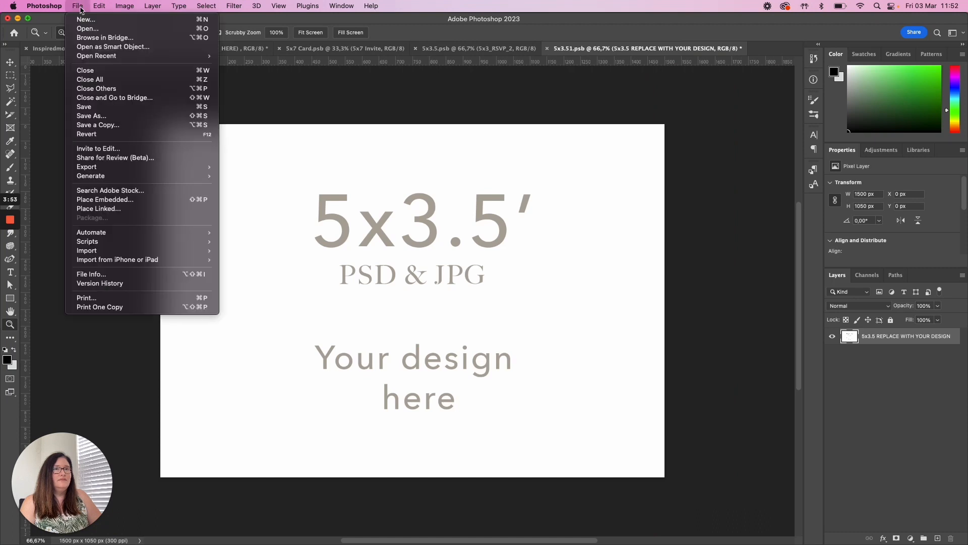
click(126, 201)
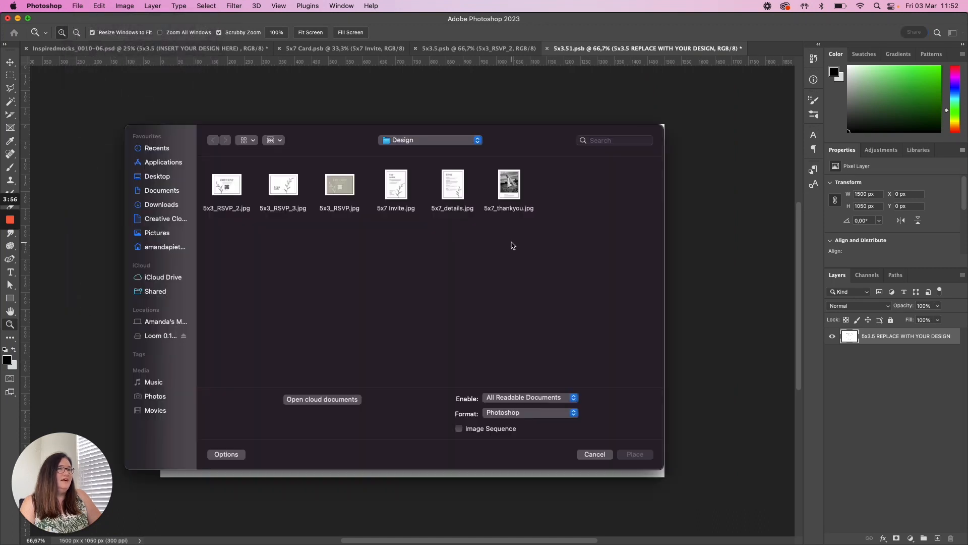
click(329, 188)
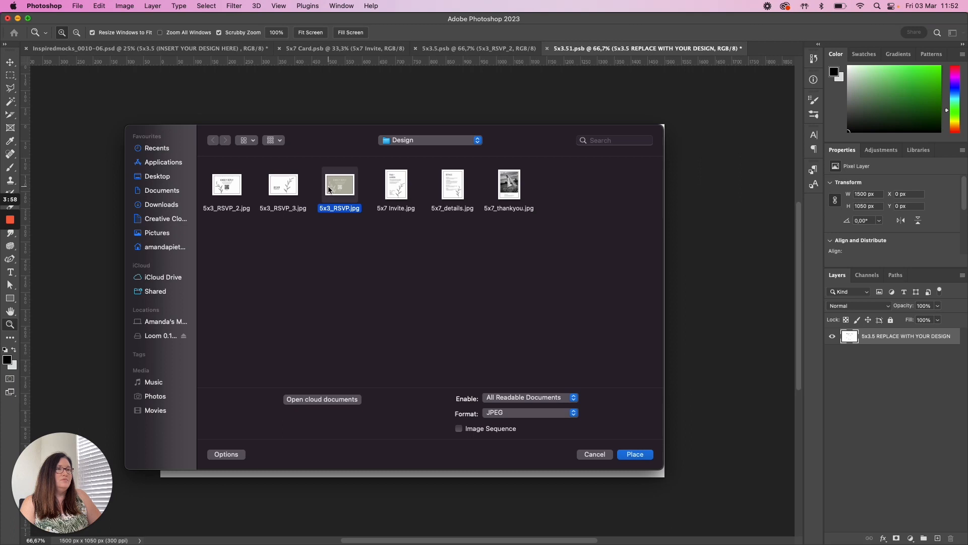
click(283, 194)
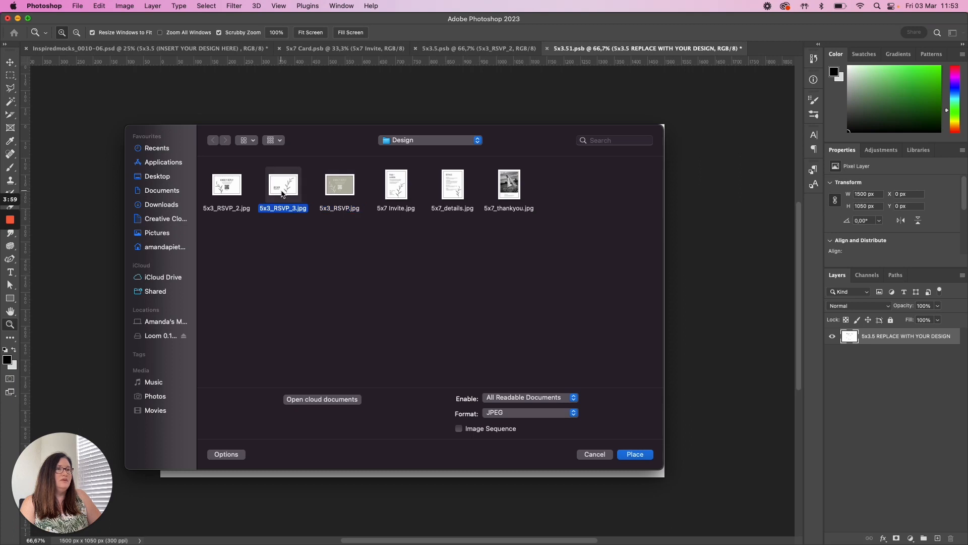
click(635, 454)
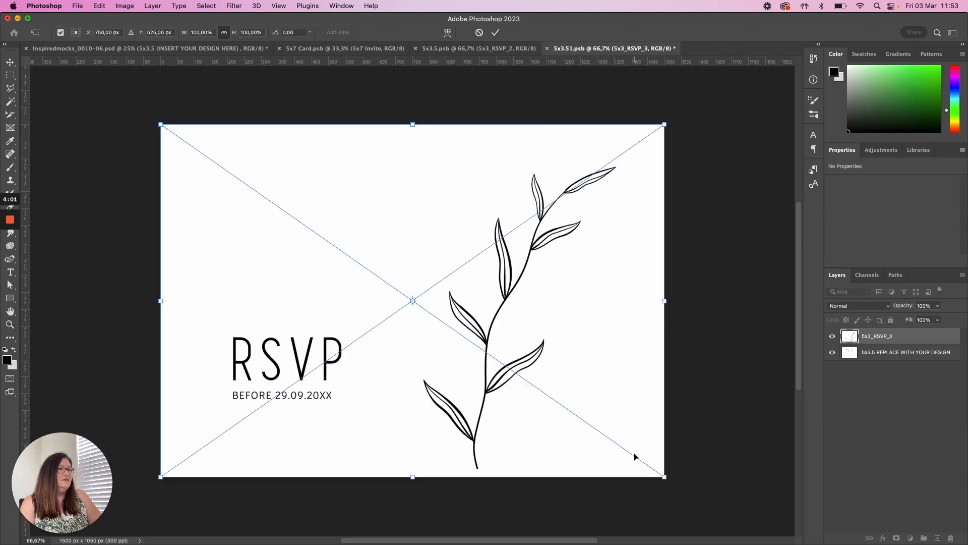
click(496, 32)
Save 5x3.51.psb with the RSVP leaf design and return to the mockup document.
click(77, 6)
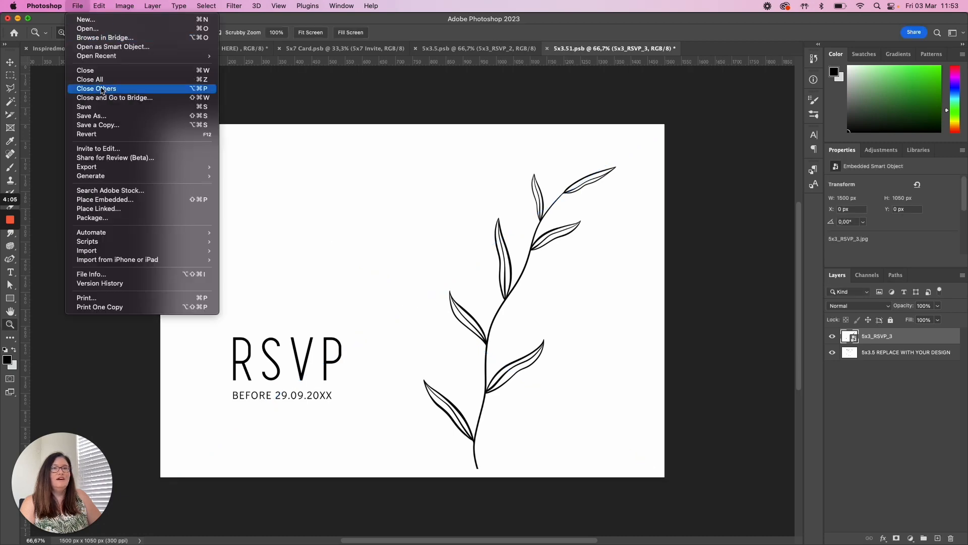
click(101, 108)
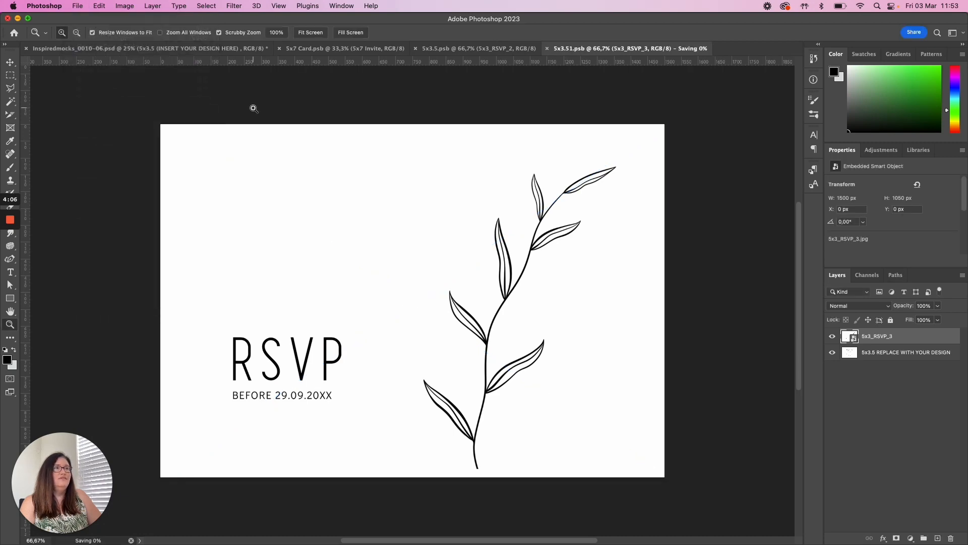
click(164, 49)
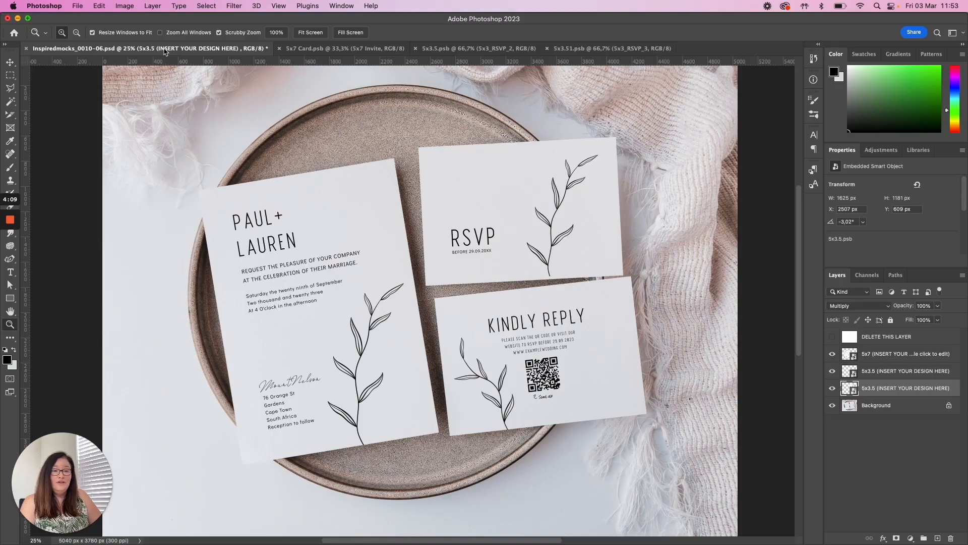